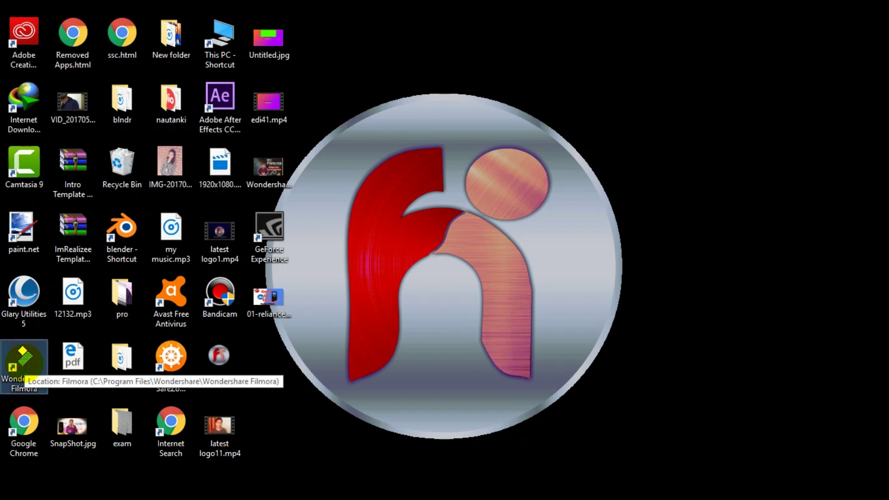
# Step: Launch Wondershare Filmora and start a new 16:9 movie in Full Feature Mode
pyautogui.doubleClick(24, 362)
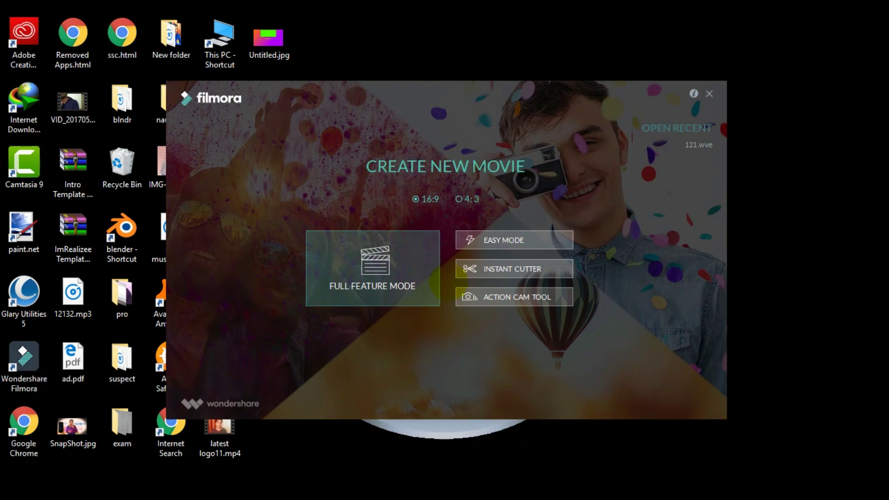
pyautogui.click(425, 279)
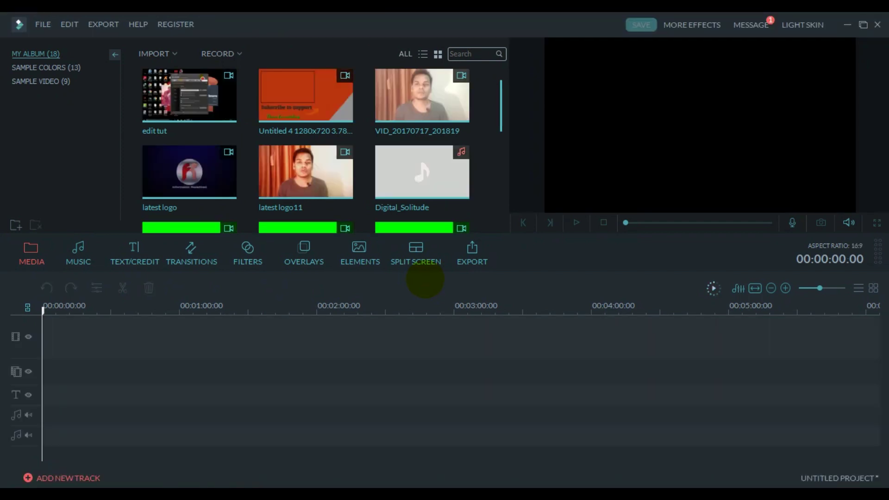
pyautogui.scroll(-1, 500, 113)
pyautogui.scroll(1, 500, 113)
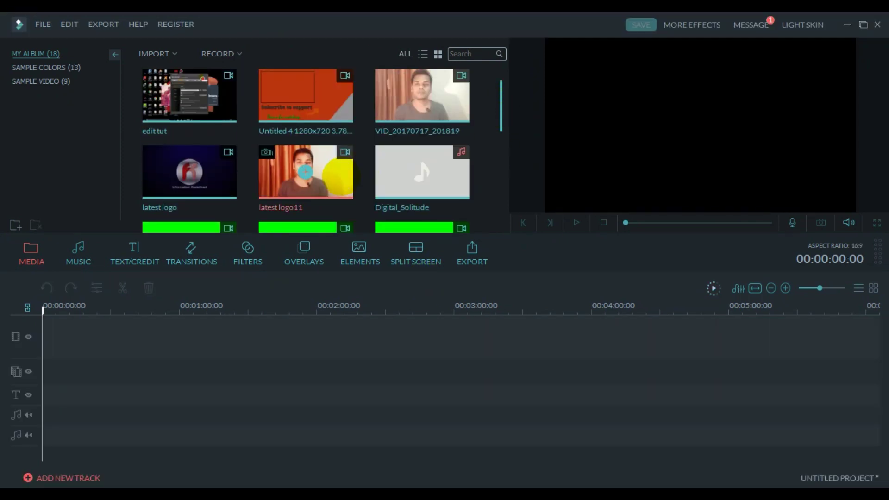
pyautogui.moveTo(337, 176); pyautogui.dragTo(79, 338)
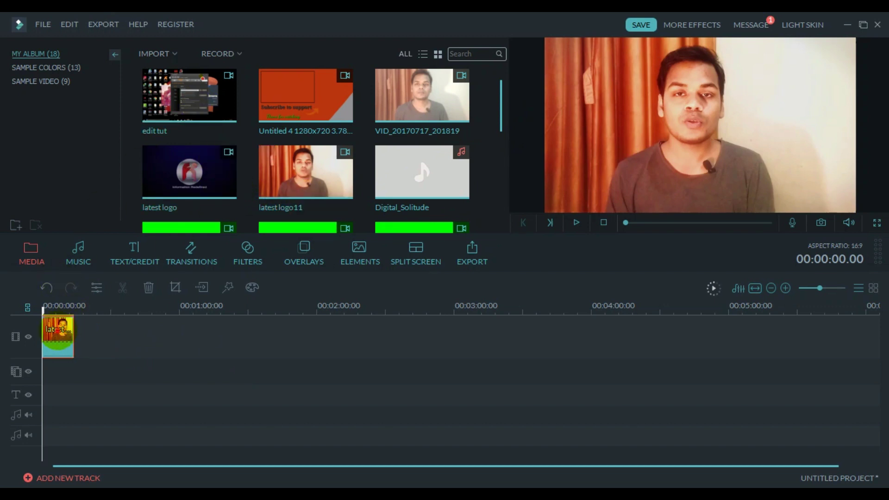
pyautogui.press('Delete')
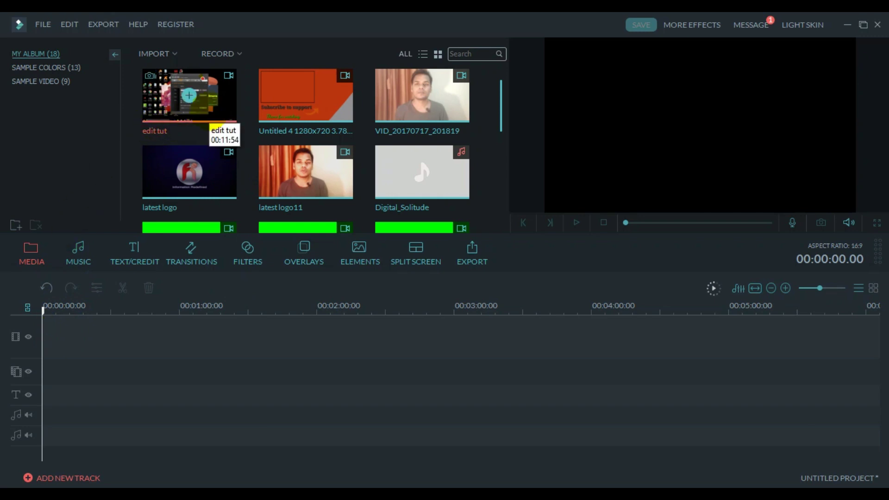
# Step: Place the edit tut clip at the start of the empty video track
pyautogui.click(208, 111)
pyautogui.moveTo(199, 106); pyautogui.dragTo(98, 347)
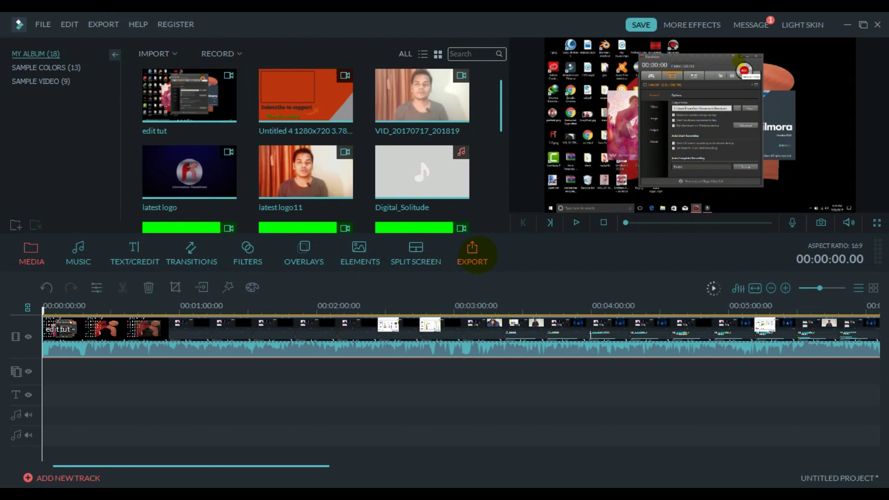
# Step: Start exporting the project, choose MP4 as the output format and open its encoding settings
pyautogui.click(477, 255)
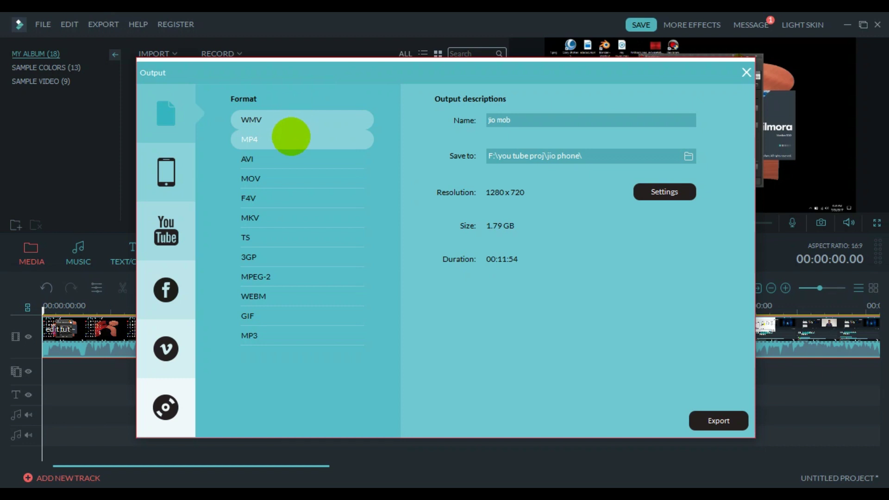
pyautogui.click(291, 138)
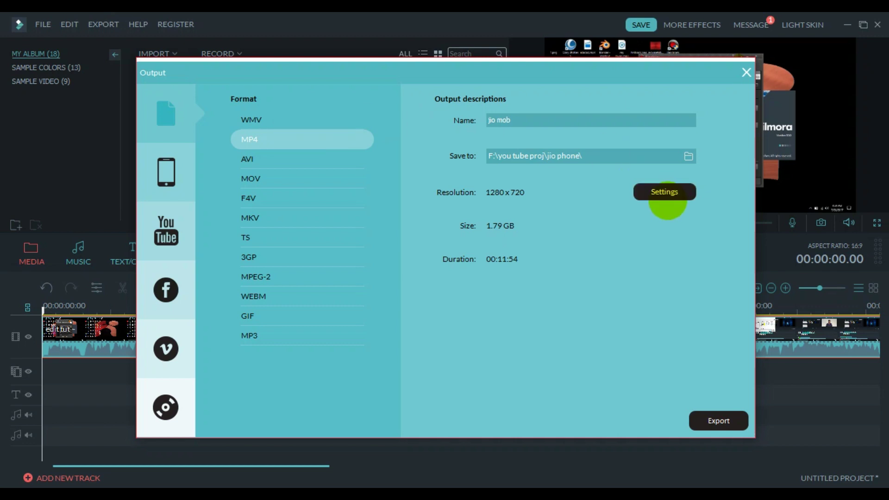
pyautogui.click(667, 194)
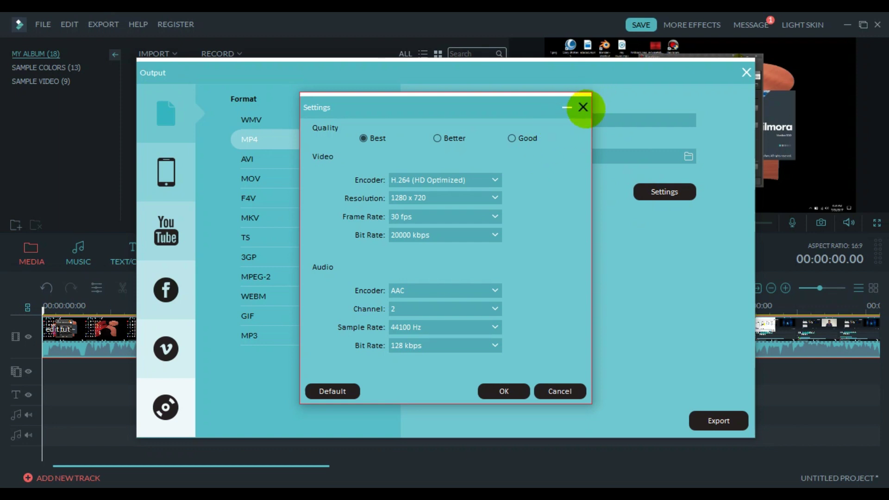
pyautogui.click(583, 108)
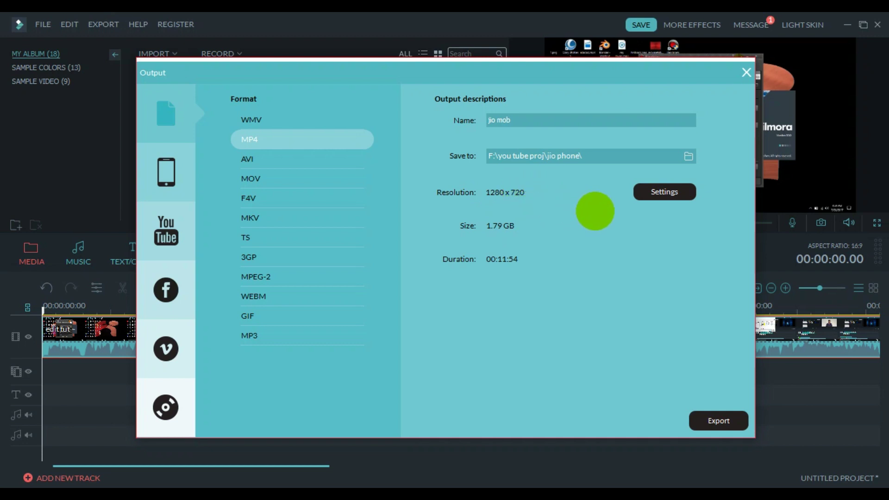
pyautogui.click(647, 196)
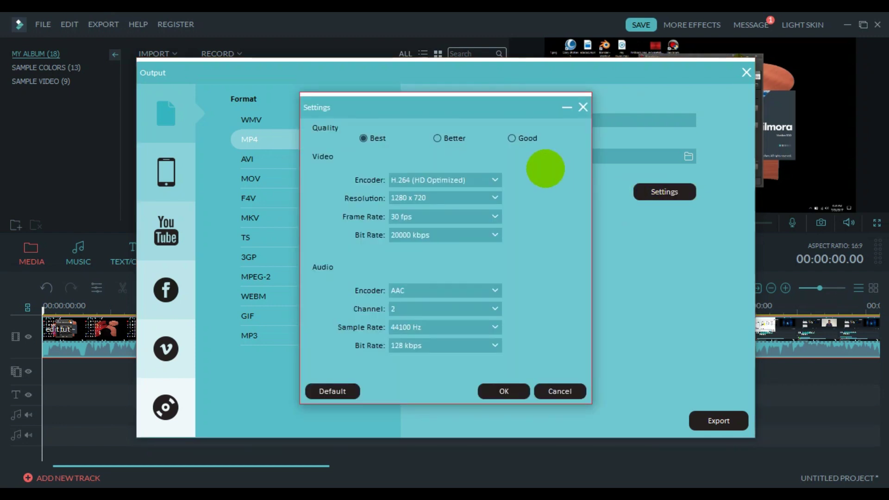
# Step: Set the export resolution to 1920 x 1080 and select the H.264 (HD Optimized) video encoder
pyautogui.click(475, 195)
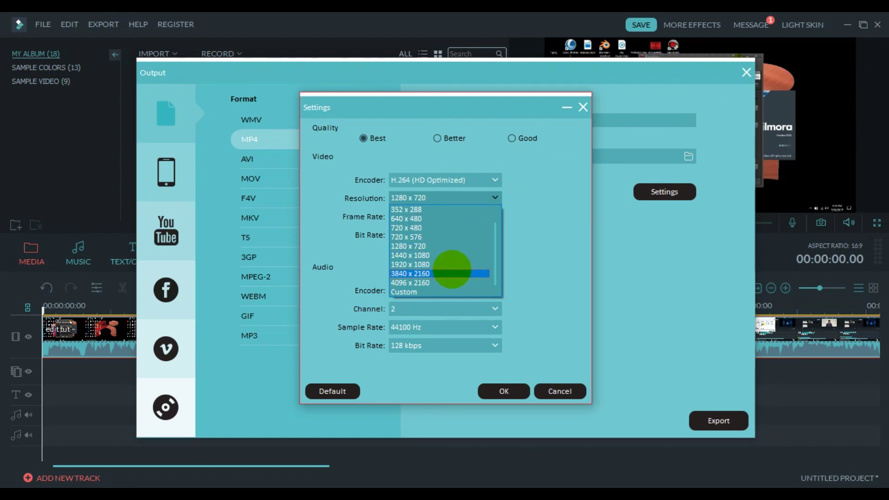
pyautogui.click(452, 264)
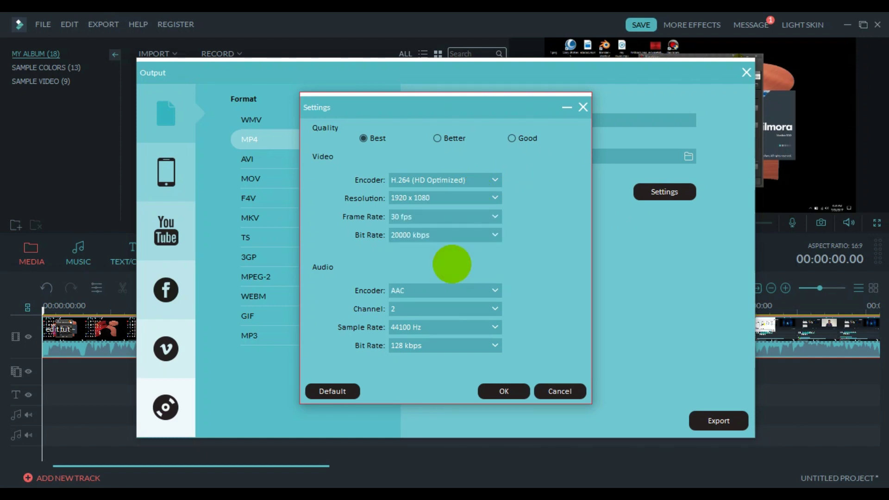
pyautogui.click(492, 182)
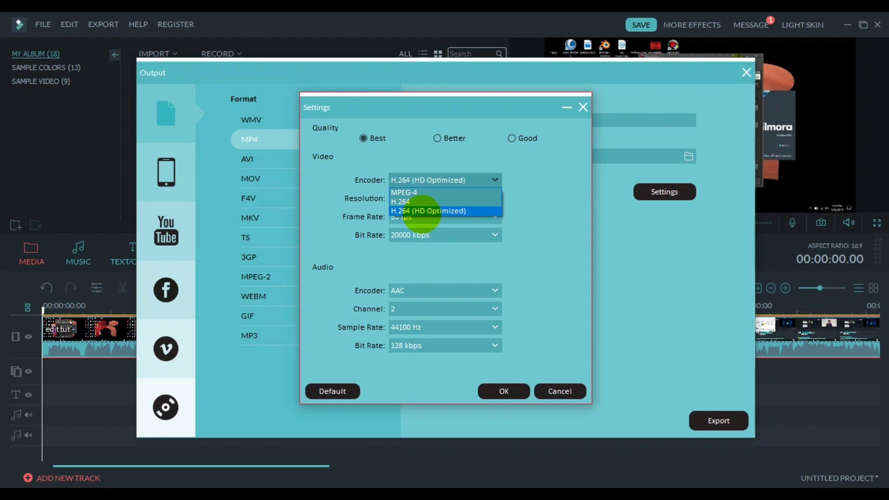
pyautogui.click(421, 211)
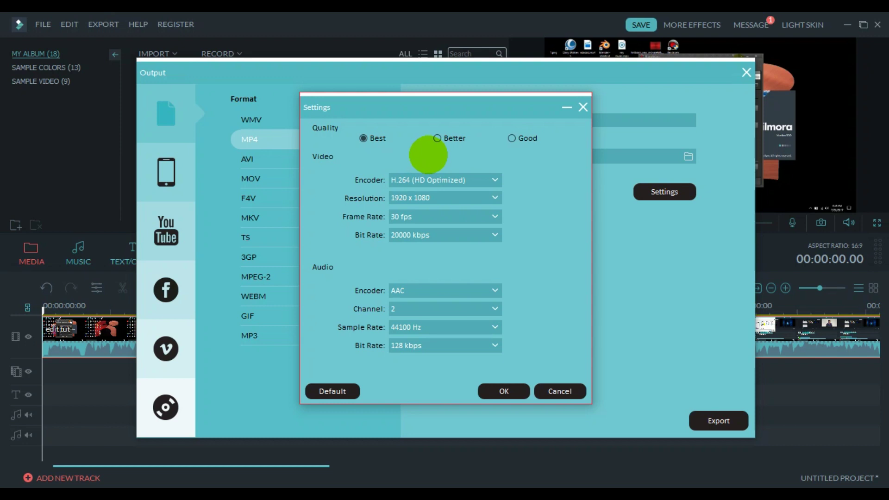
# Step: Try the Good and Better quality presets to compare their video bit rates, finishing on Best
pyautogui.click(512, 138)
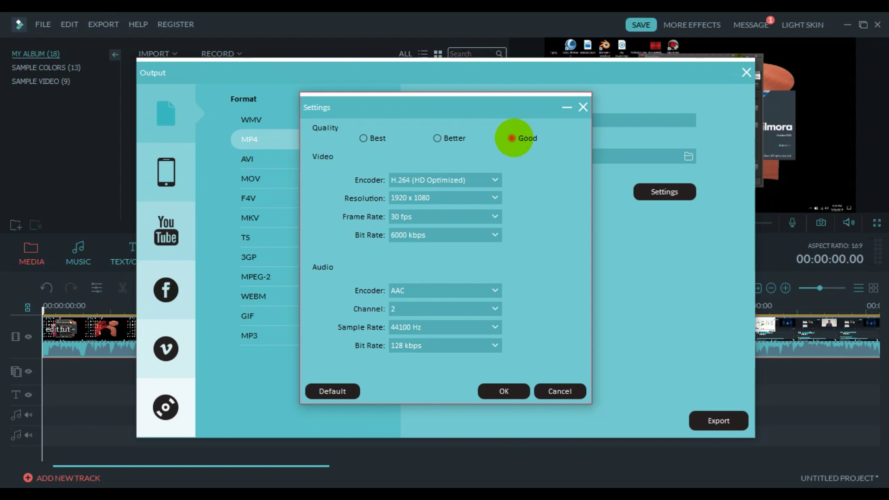
pyautogui.click(362, 139)
pyautogui.click(512, 138)
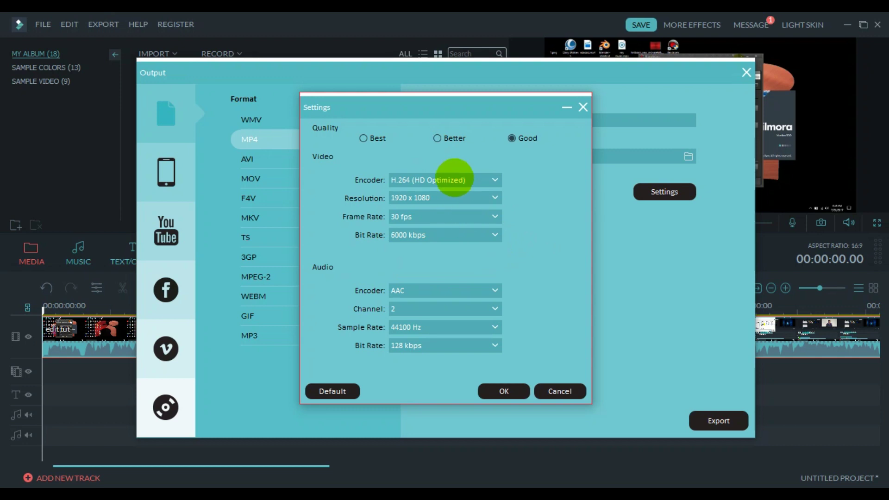
pyautogui.click(437, 138)
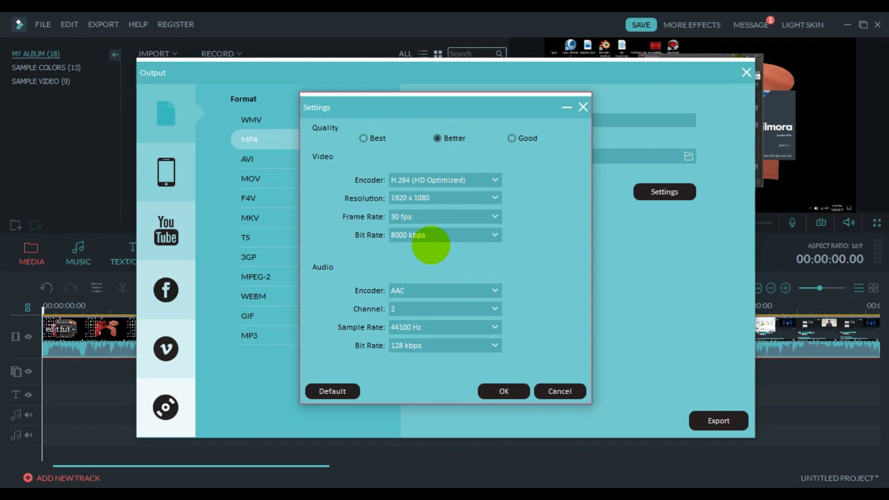
pyautogui.click(363, 139)
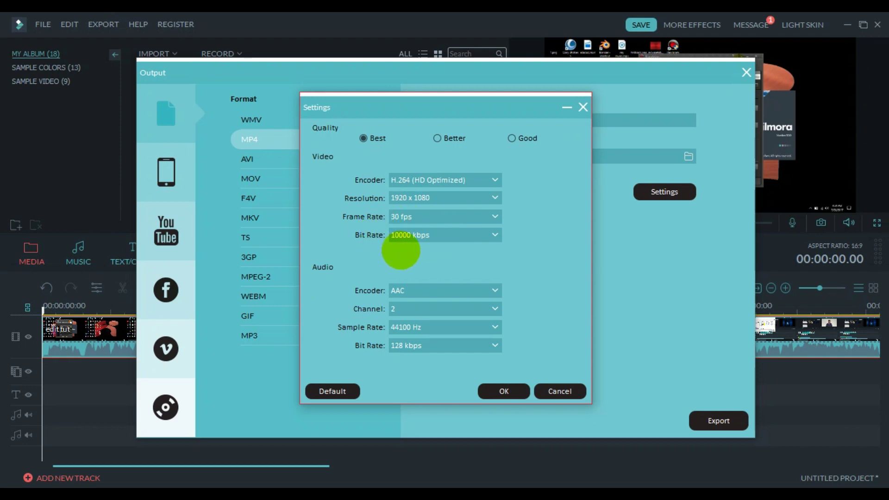
# Step: Set the video bit rate to 20000 kbps and the frame rate to 29.97 fps
pyautogui.click(414, 237)
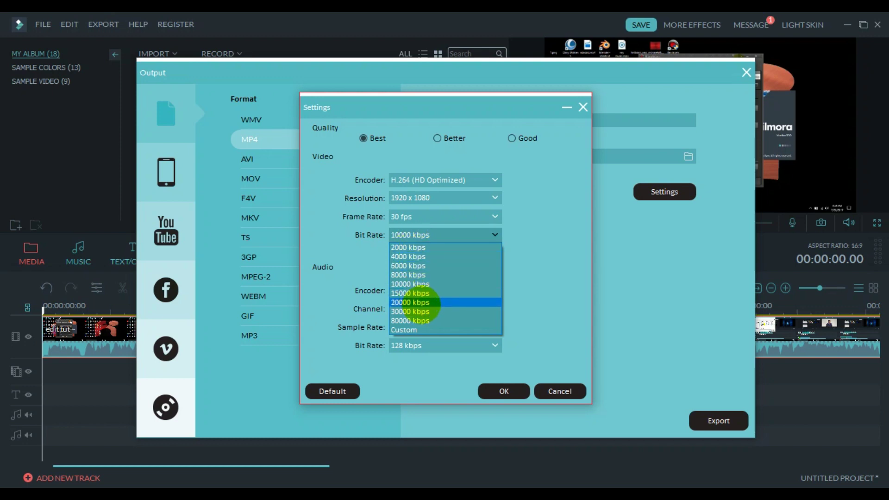
pyautogui.click(419, 302)
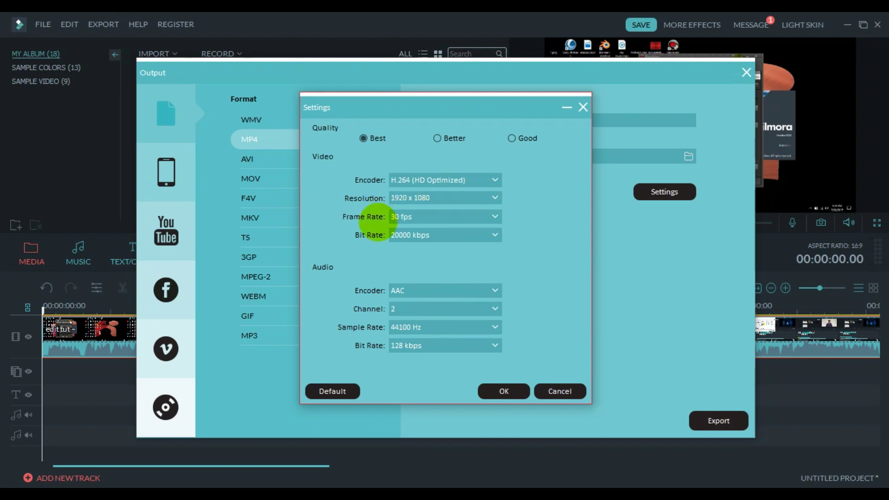
pyautogui.click(495, 216)
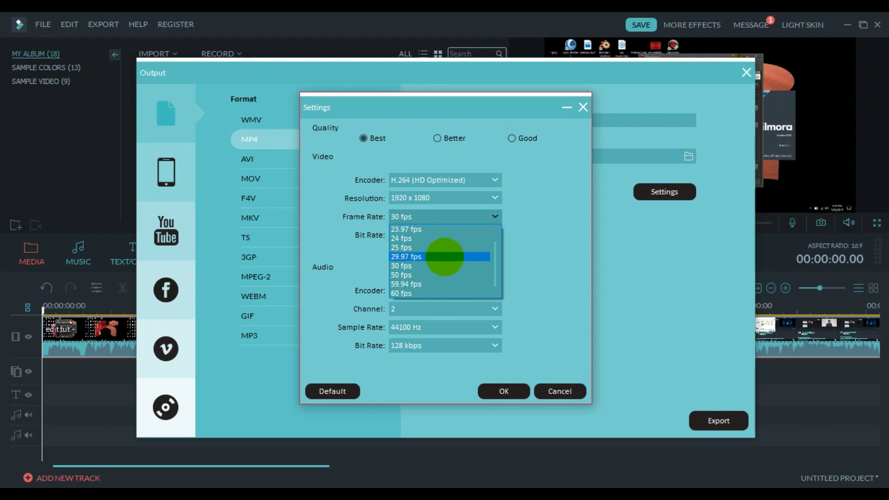
pyautogui.click(445, 256)
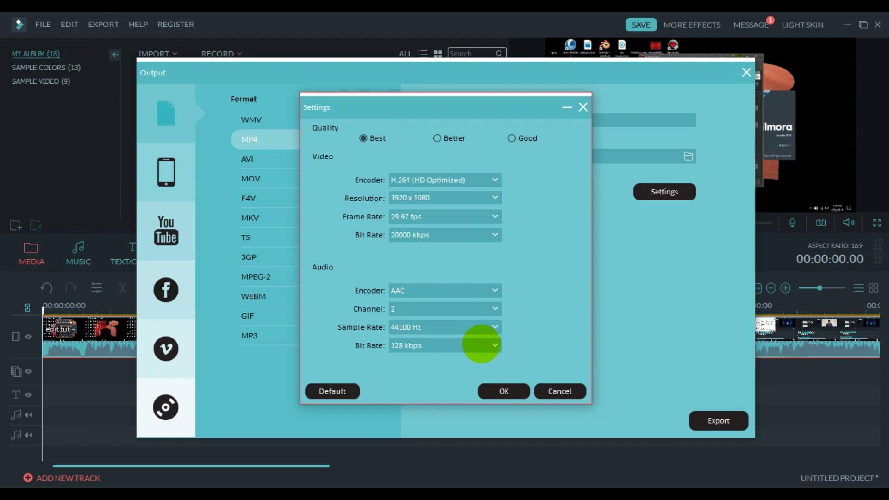
# Step: Set the audio bit rate to 256 kbps in the export settings
pyautogui.click(481, 344)
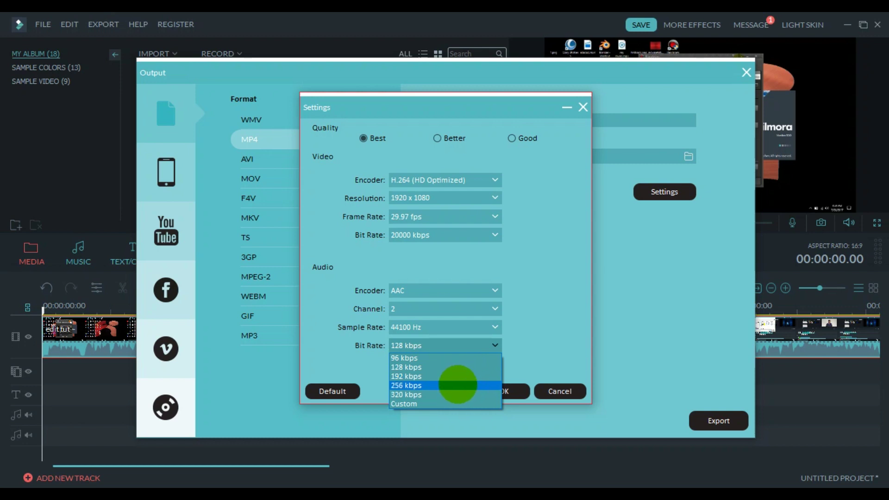
pyautogui.click(458, 385)
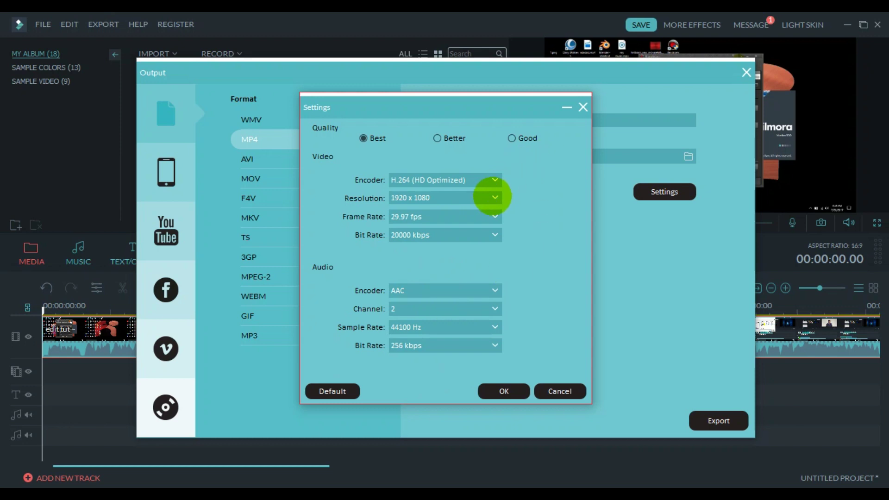
# Step: Change the video encoder to plain H.264, leaving the resolution as it is
pyautogui.click(491, 197)
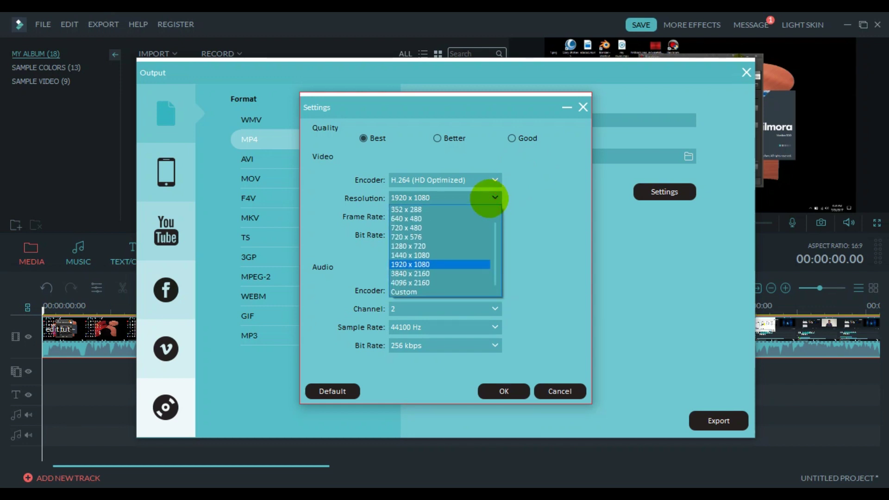
pyautogui.click(491, 196)
pyautogui.click(487, 181)
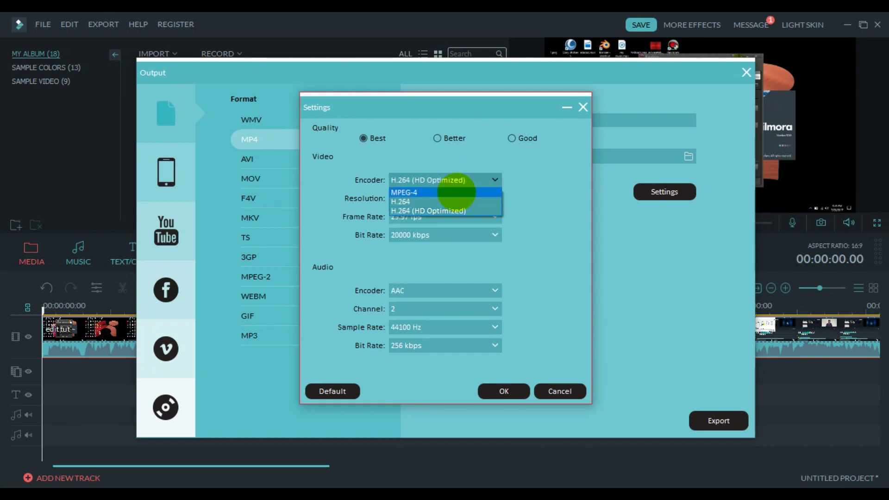
pyautogui.click(455, 201)
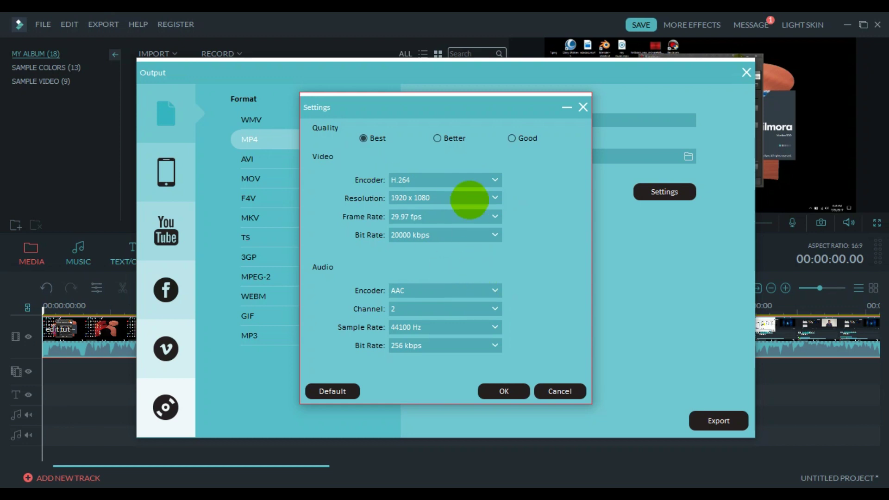
# Step: Switch the quality preset to Better and back to Best, and apply the export settings
pyautogui.click(438, 138)
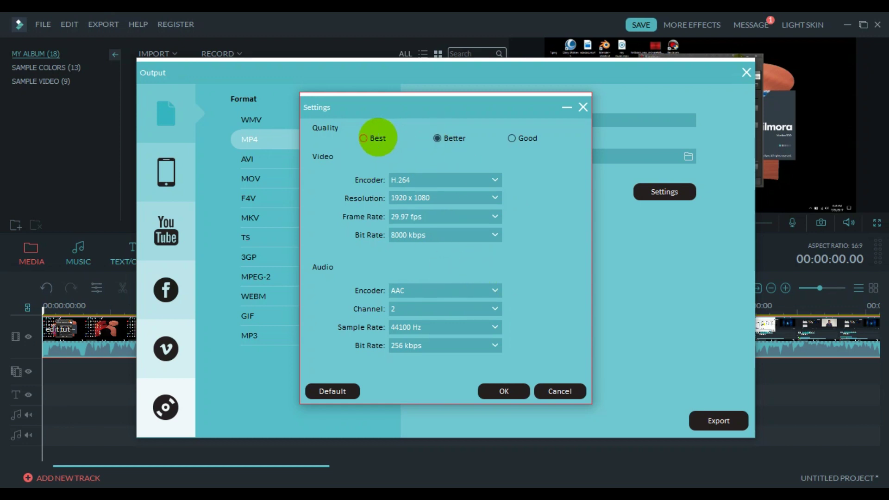
pyautogui.click(363, 138)
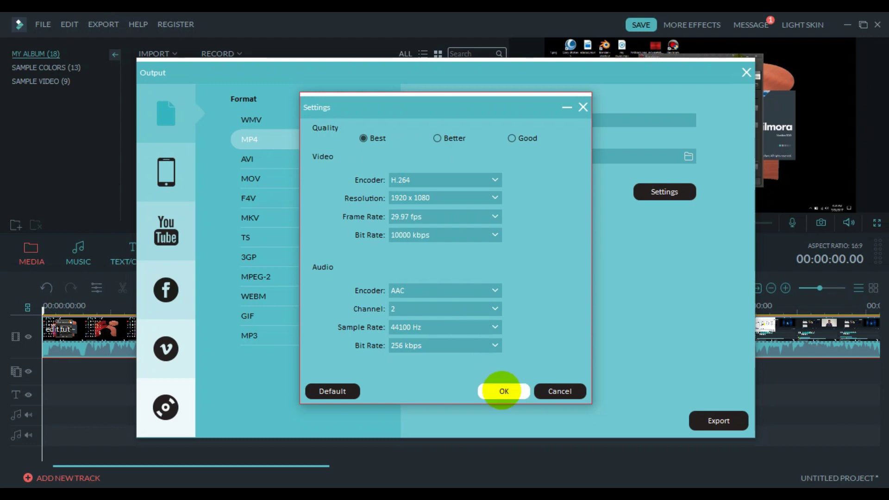
pyautogui.click(503, 390)
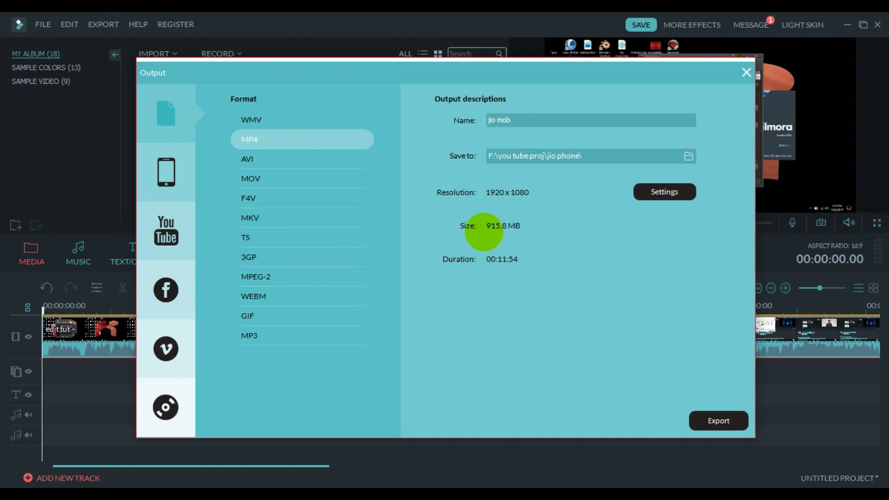
# Step: Reopen the encoding settings, set the video encoder to H.264 (HD Optimized) and apply the change
pyautogui.click(651, 189)
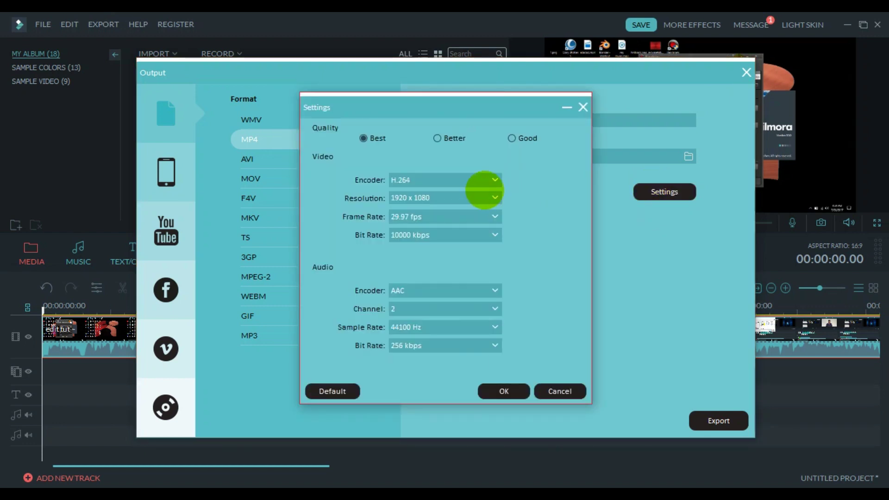
pyautogui.click(485, 181)
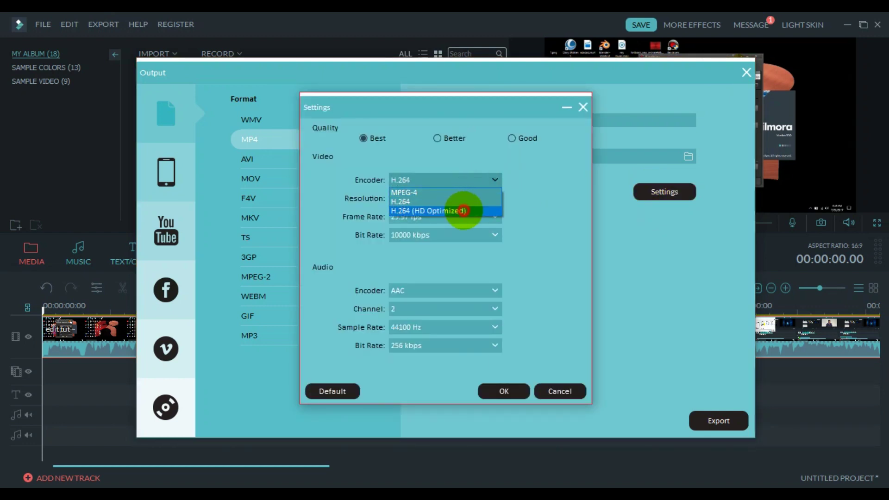
pyautogui.click(464, 210)
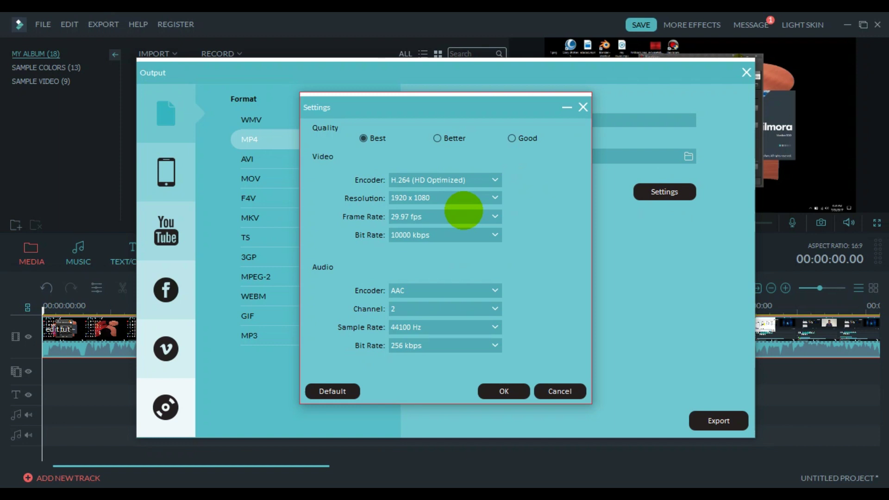
pyautogui.click(496, 398)
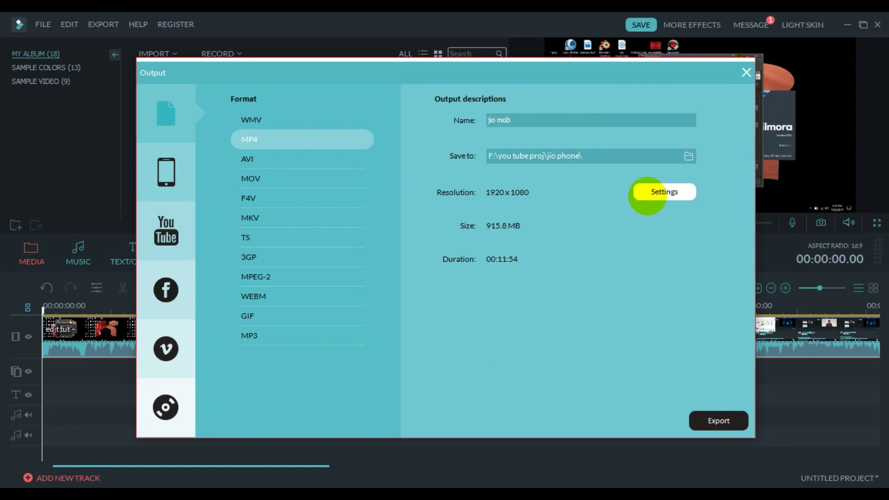
# Step: Reselect H.264 (HD Optimized) as the MP4 video encoder and confirm the export settings
pyautogui.click(647, 196)
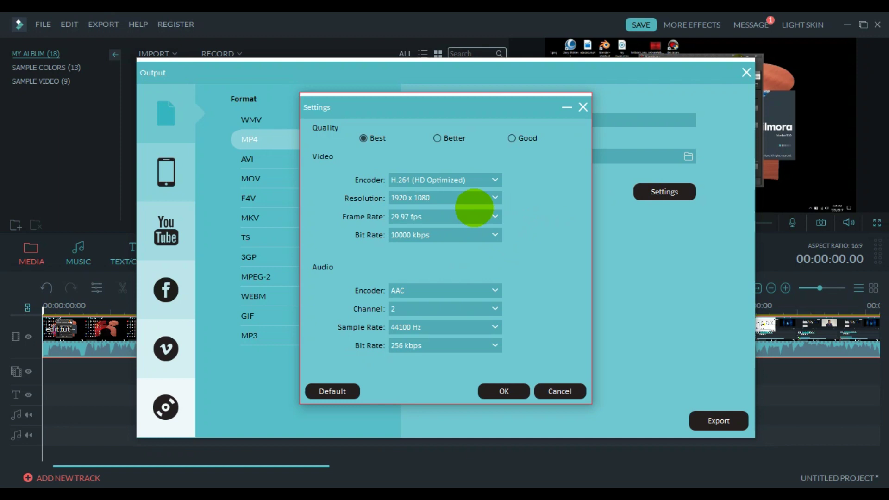
pyautogui.click(477, 181)
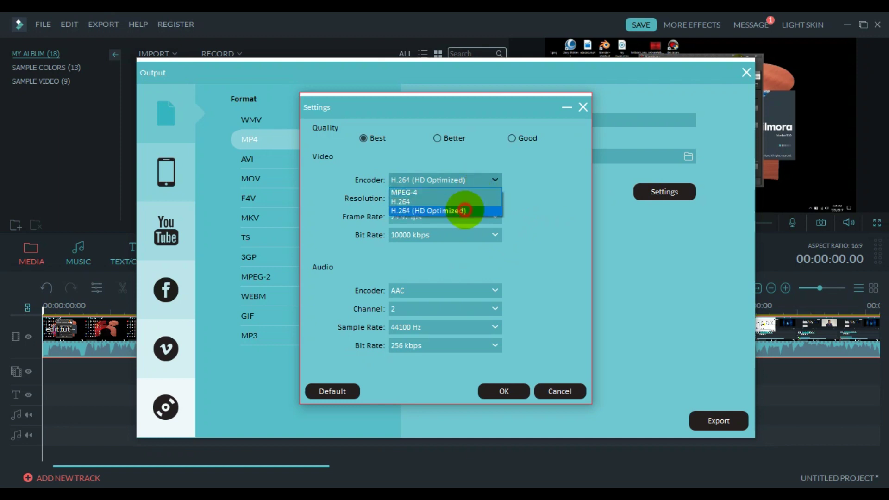
pyautogui.click(462, 212)
pyautogui.click(508, 388)
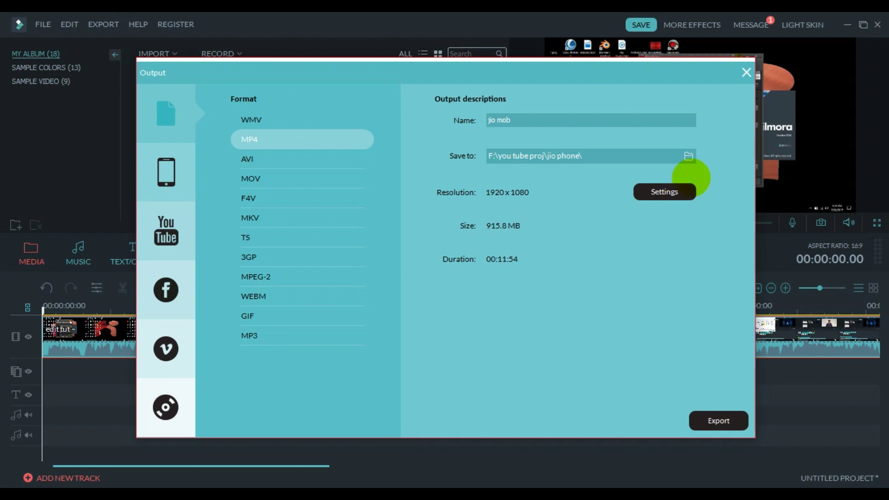
# Step: Set the video bit rate to 6000 kbps, apply it, and recheck the encoding settings
pyautogui.click(684, 191)
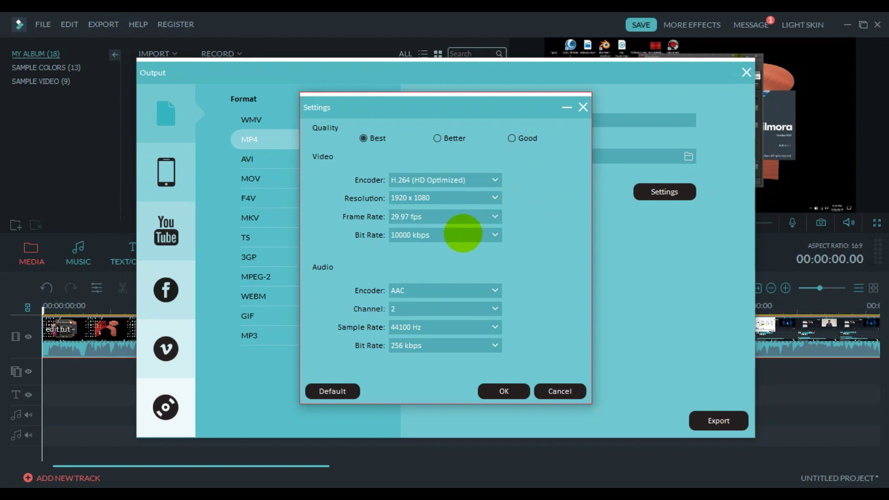
pyautogui.click(464, 236)
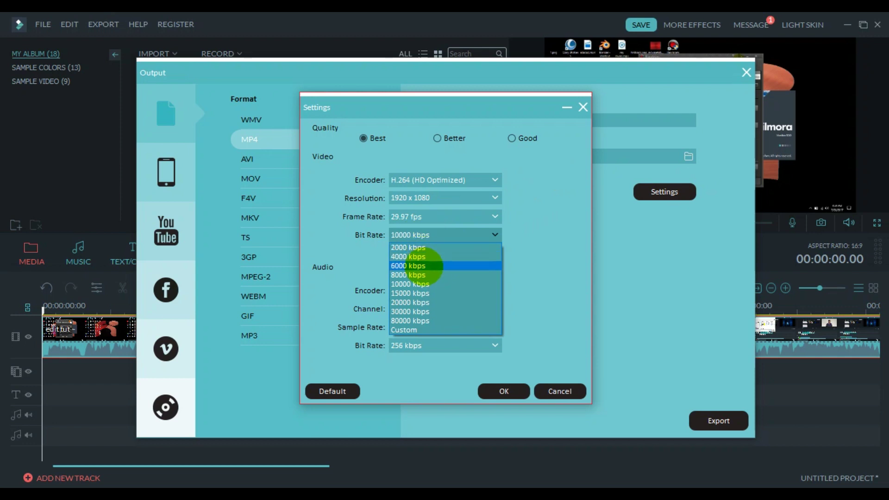
pyautogui.click(423, 266)
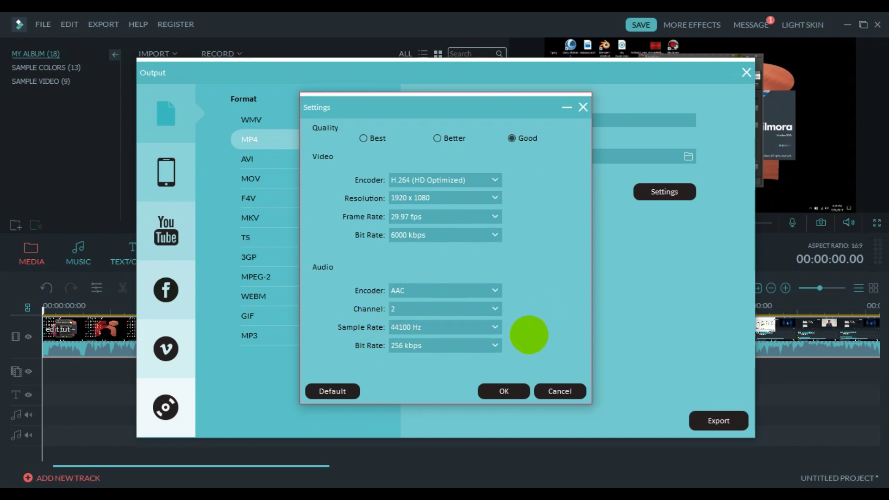
pyautogui.click(508, 392)
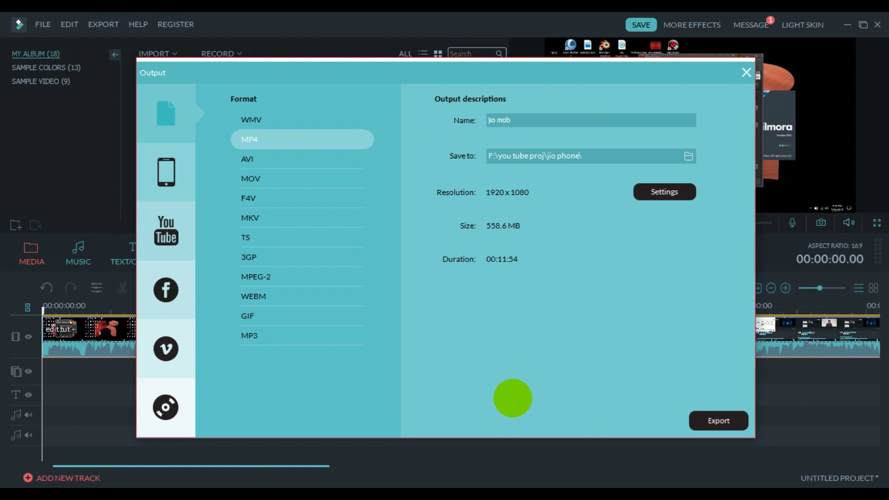
pyautogui.click(670, 192)
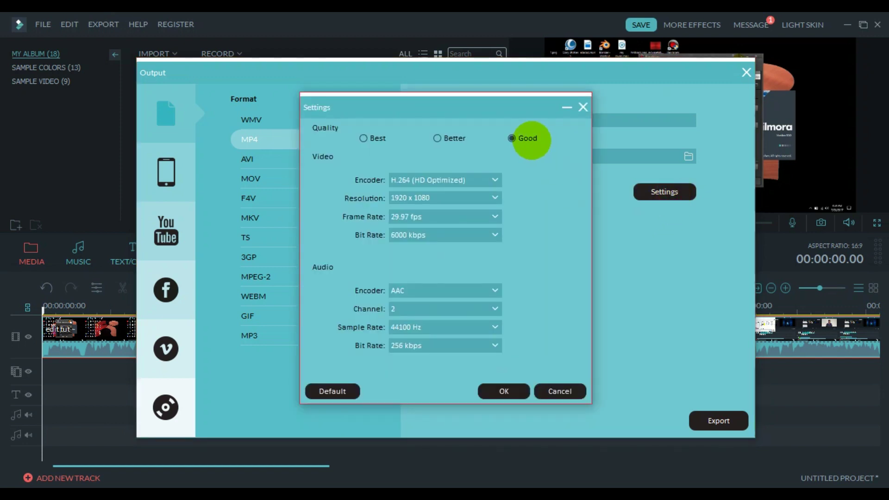
pyautogui.click(505, 391)
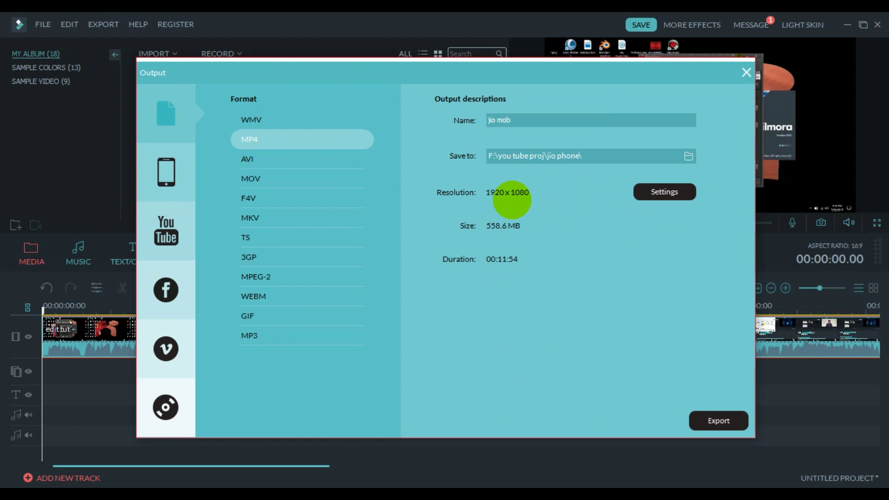
pyautogui.click(703, 414)
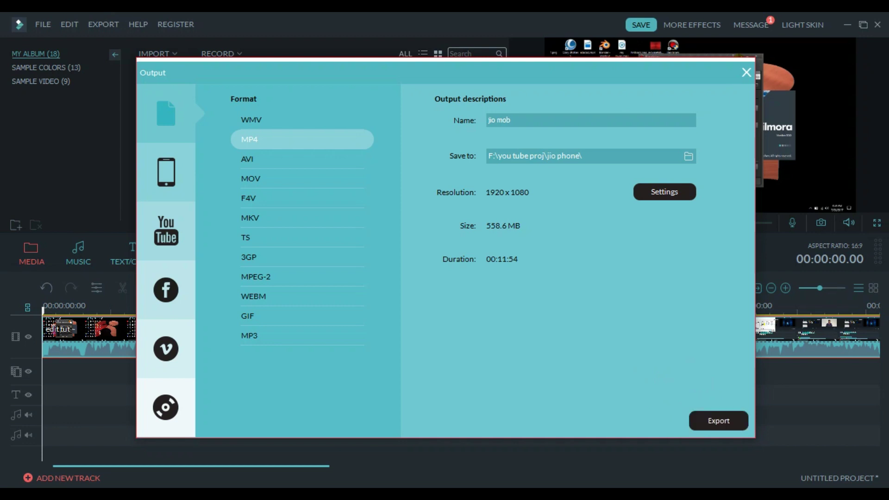
pyautogui.click(445, 440)
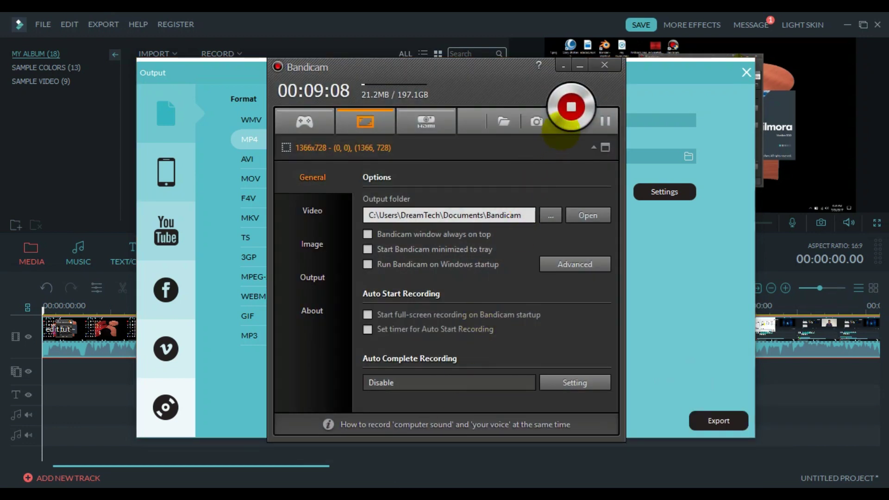